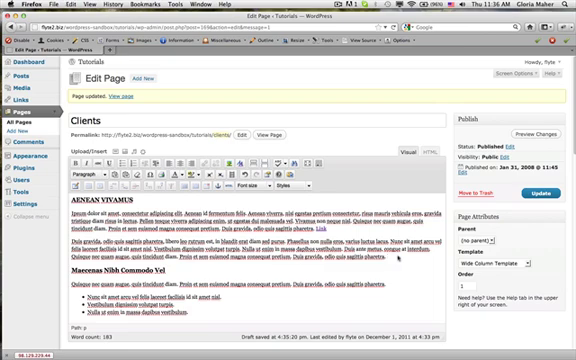
key("ctrl+v")
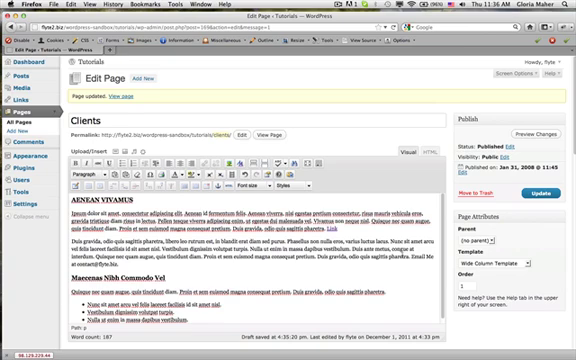
left_click_drag(413, 256, 65, 268)
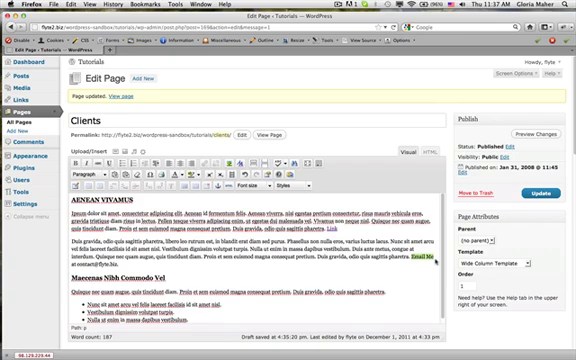
left_click_drag(436, 258, 104, 264)
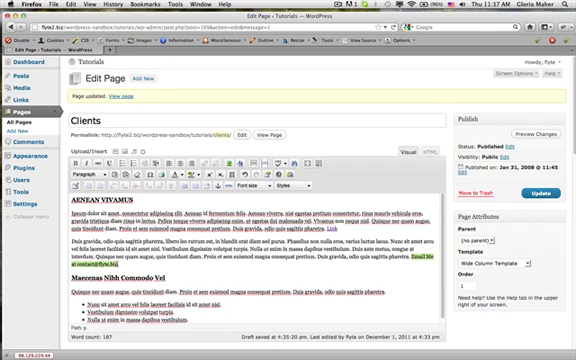
left_click(150, 274)
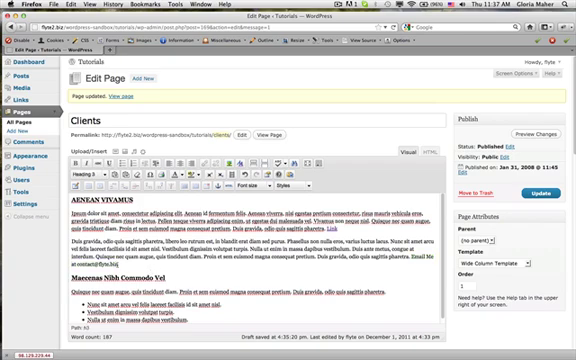
left_click_drag(118, 264, 66, 266)
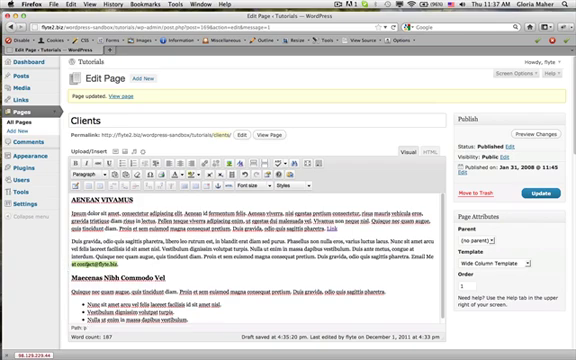
key("BackSpace")
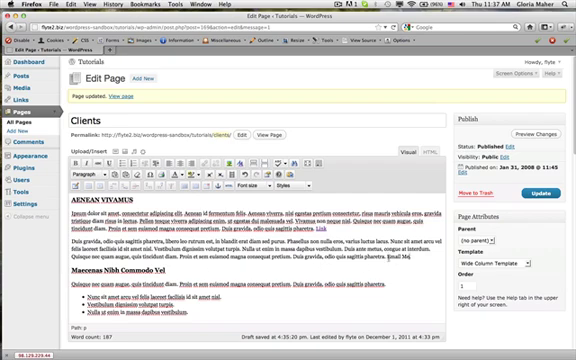
key("shift+Home")
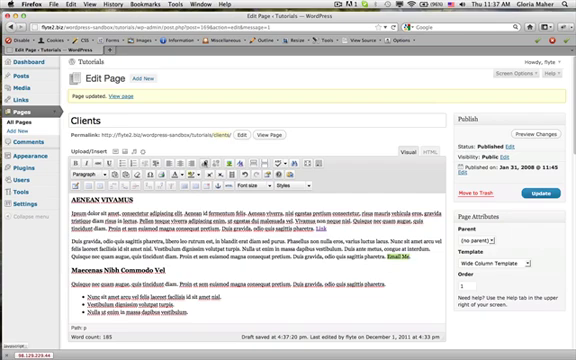
Start adding a link to the selected 'Email Me' text.
left_click(204, 162)
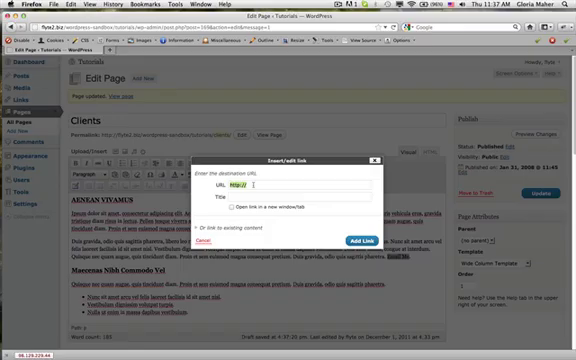
type("mailto")
type(":")
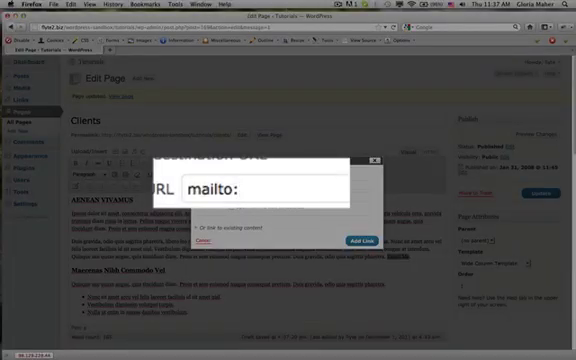
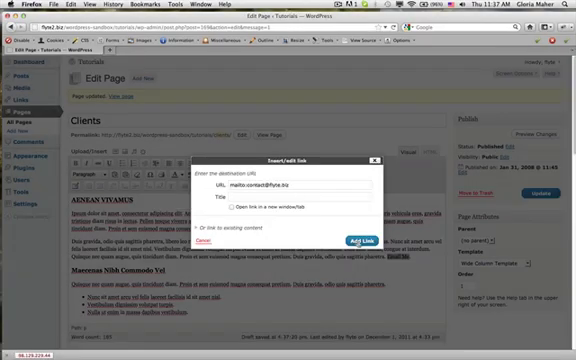
left_click(361, 240)
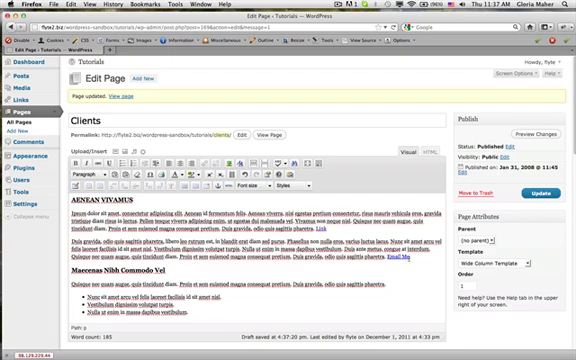
left_click(540, 193)
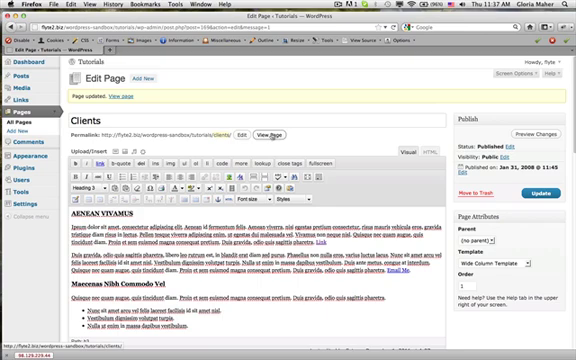
left_click(270, 136)
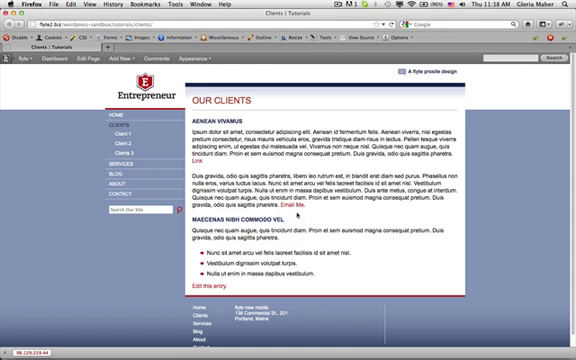
left_click(292, 206)
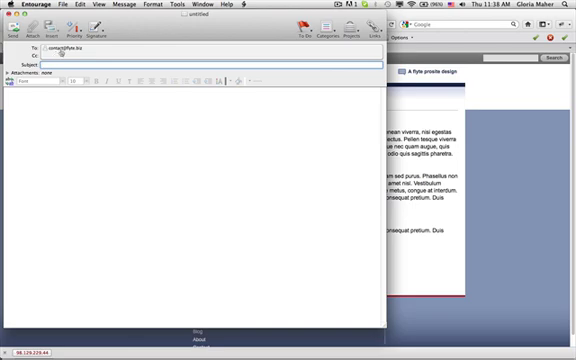
left_click(9, 14)
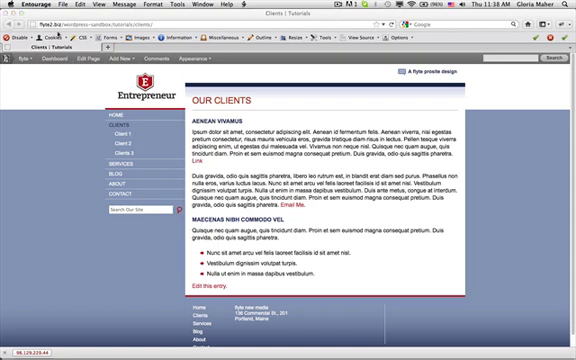